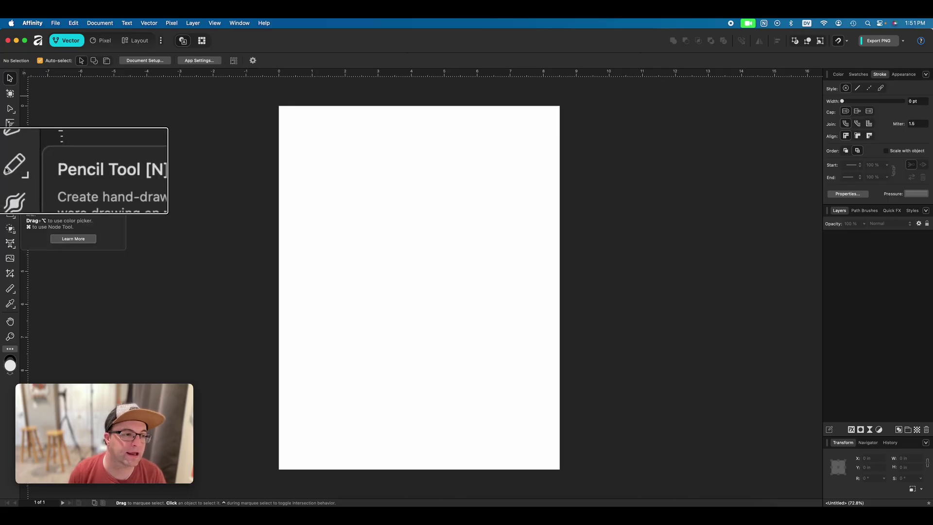
Step: Choose the Path Brush Tool from the Pencil tool group in the left toolbar
left_click(10, 168)
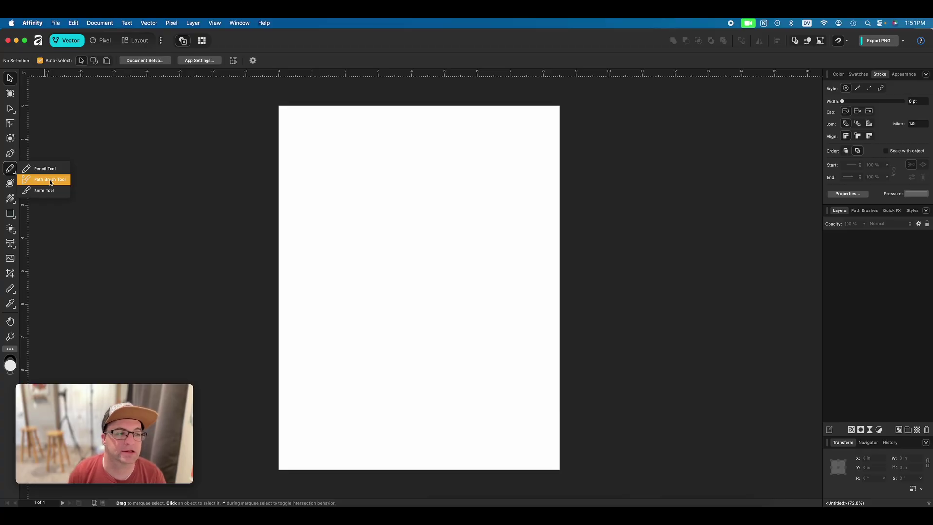
left_click(50, 180)
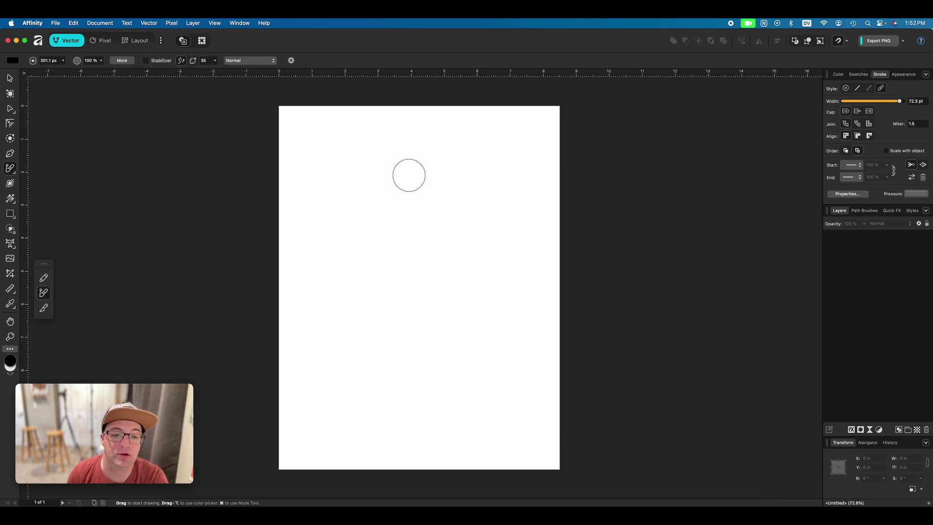
Step: Set the Path Brush width to 251 px using the bracket keys
key("bracketleft")
key("bracketleft")
key("bracketleft")
key("bracketleft")
key("bracketleft")
key("bracketleft")
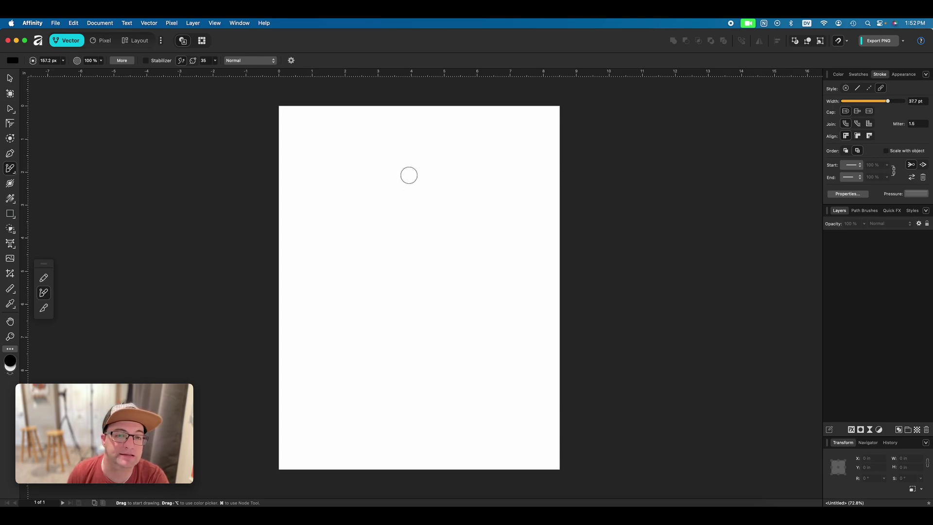
key("bracketright")
key("bracketright")
key("bracketright")
key("bracketright")
key("bracketright")
key("bracketright")
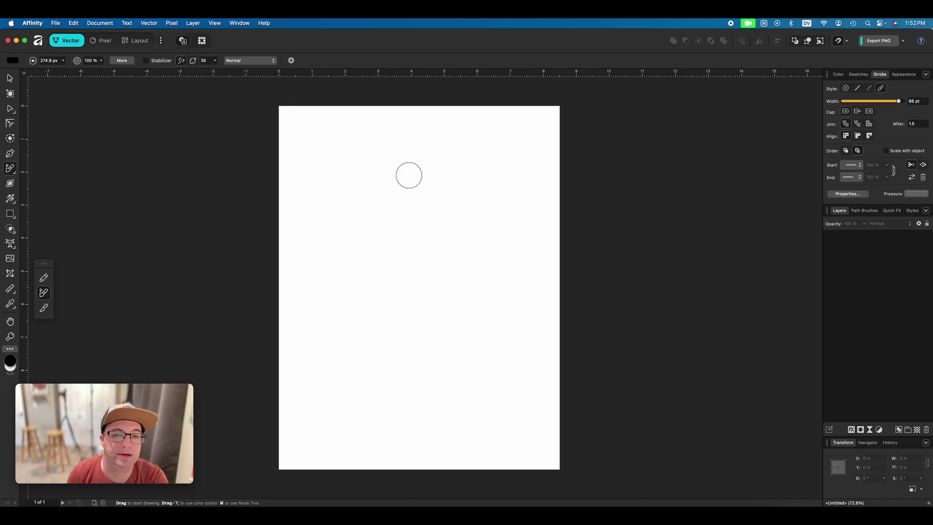
key("bracketright")
key("bracketright")
key("bracketright")
key("bracketright")
key("bracketleft")
key("bracketleft")
key("bracketleft")
key("bracketleft")
key("bracketleft")
key("bracketleft")
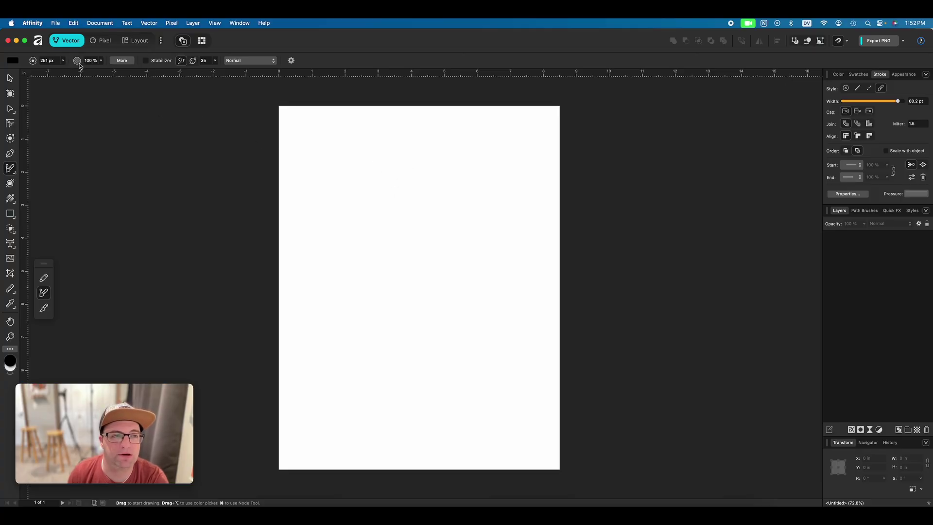
left_click(63, 61)
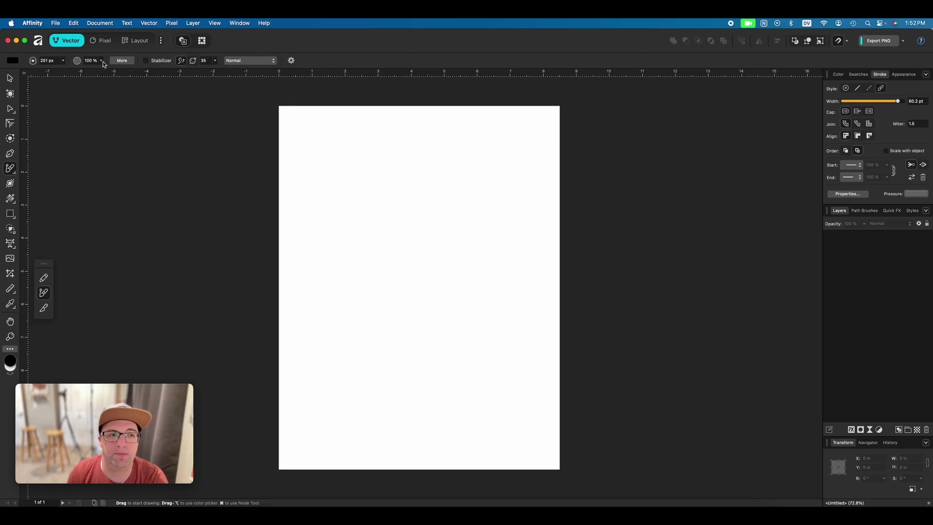
Step: Keep the brush's stabilizer off and its blend mode on Normal
left_click(122, 62)
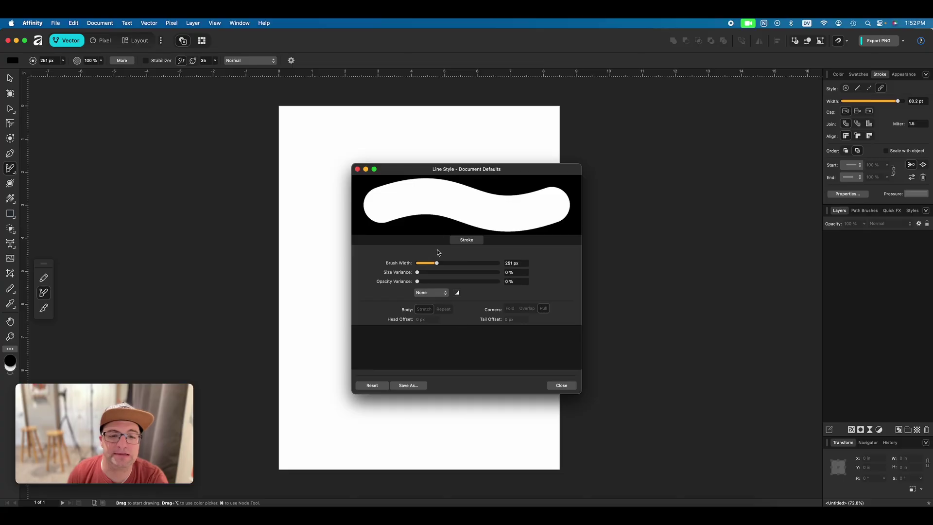
left_click(357, 169)
left_click(147, 61)
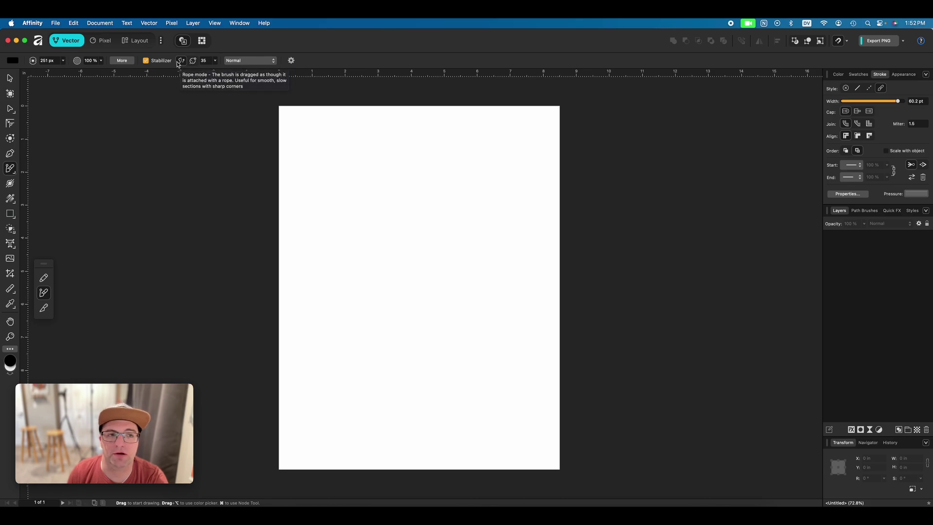
left_click(146, 61)
left_click(266, 61)
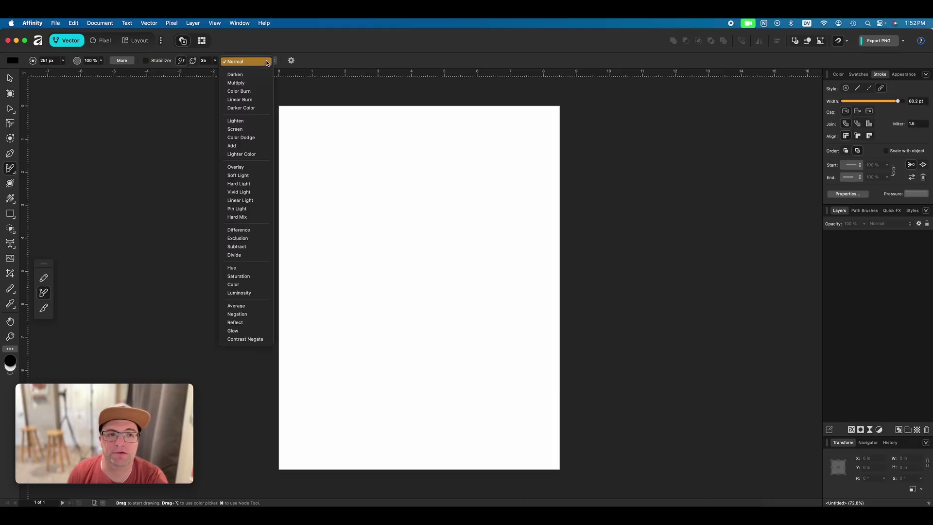
left_click(238, 61)
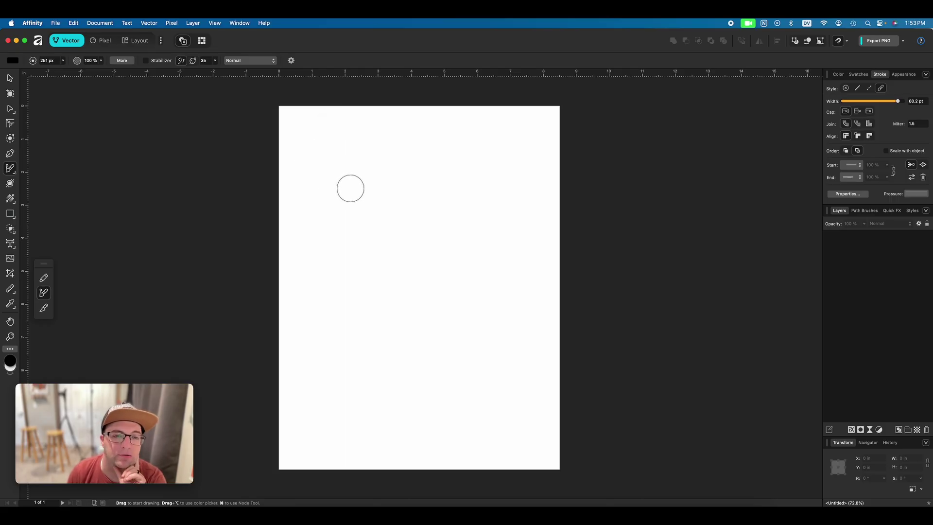
Step: Paint a thick black curved stroke across the top of the page and inspect its nodes
mouse_move(319, 200)
left_mouse_down()
mouse_move(388, 165)
mouse_move(485, 160)
mouse_move(510, 170)
left_mouse_up()
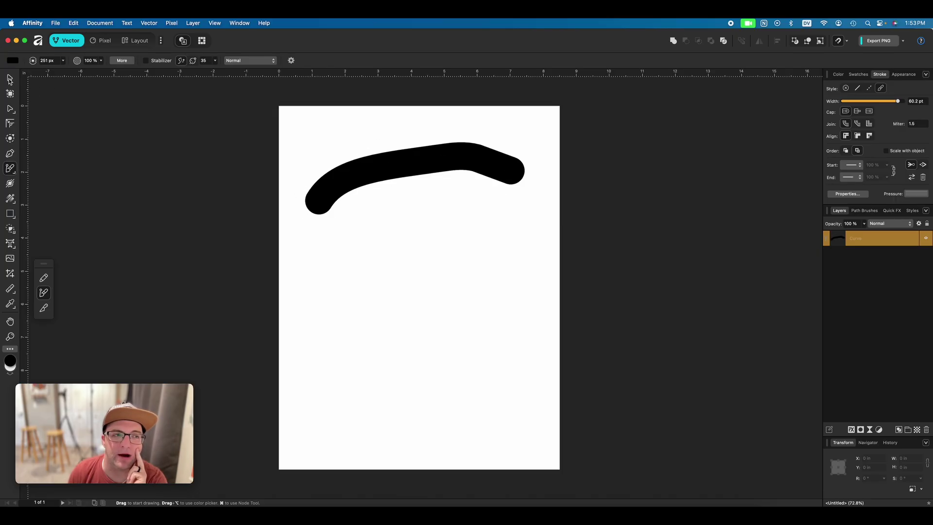
left_click(9, 79)
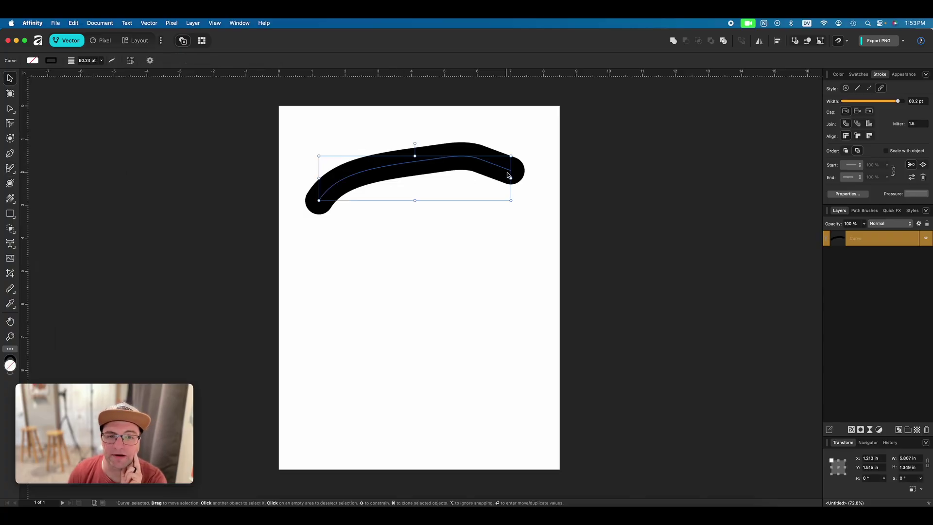
left_click(9, 109)
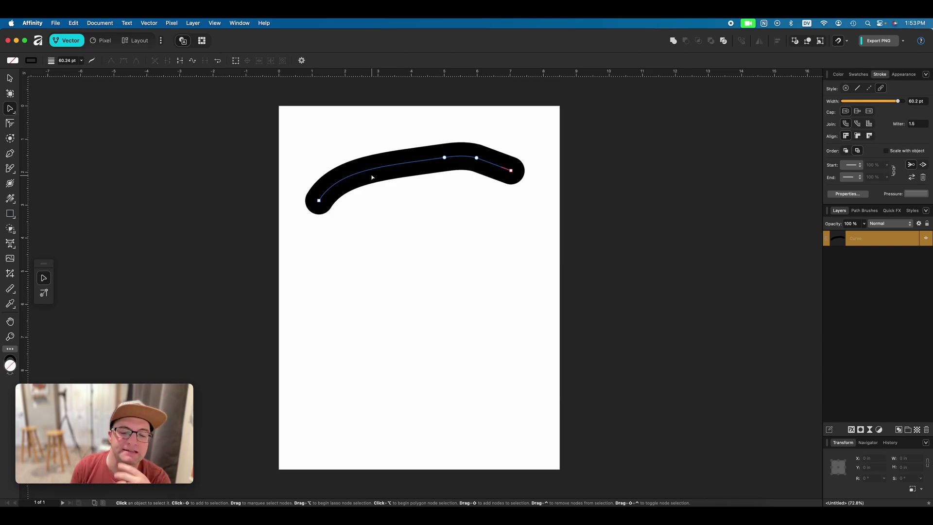
scroll(372, 177, "down", 1)
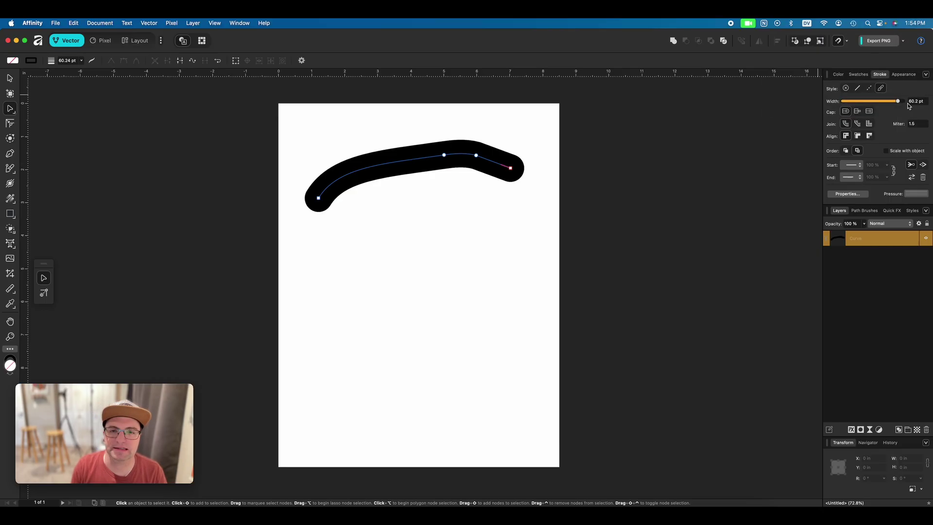
Step: Enlarge the Path Brush and paint a much thicker black stroke below the first
left_click(9, 168)
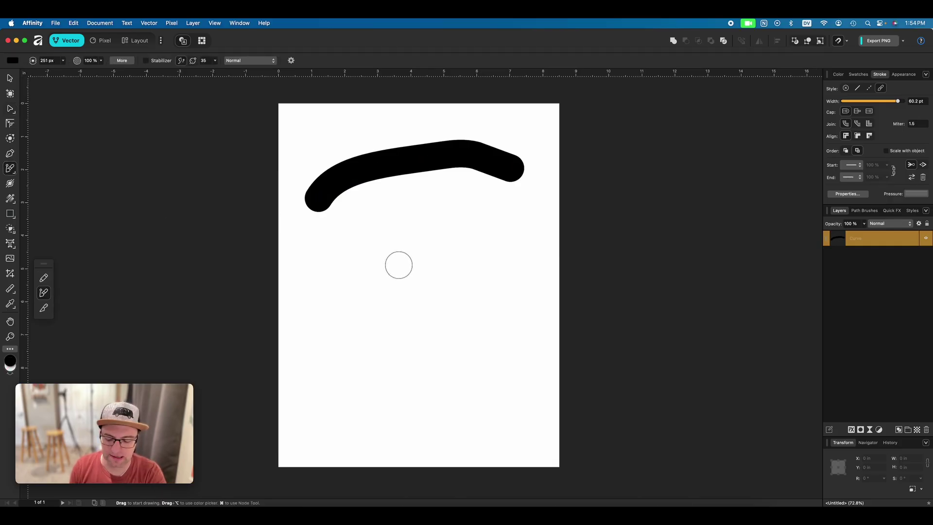
key("bracketright")
key("bracketright")
key("bracketright")
key("bracketright")
key("bracketright")
key("bracketright")
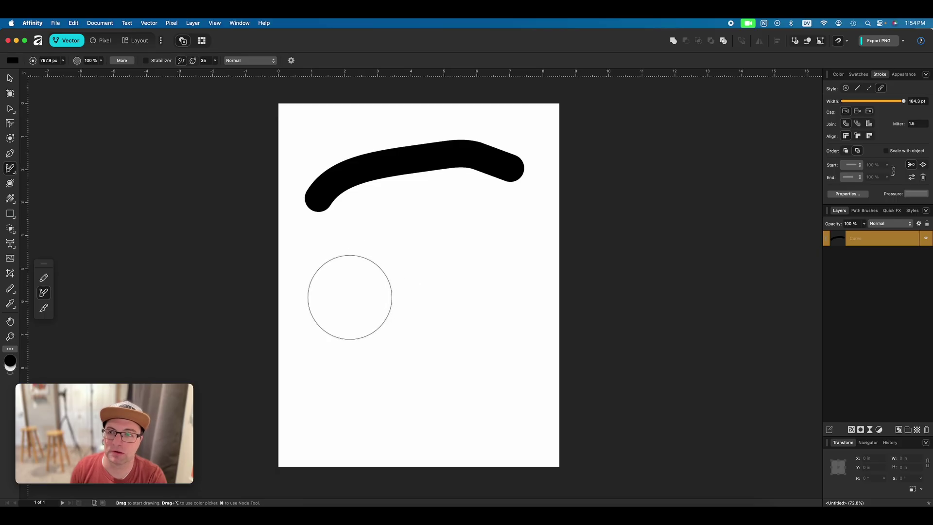
mouse_move(343, 298)
left_mouse_down()
mouse_move(400, 278)
mouse_move(496, 280)
left_mouse_up()
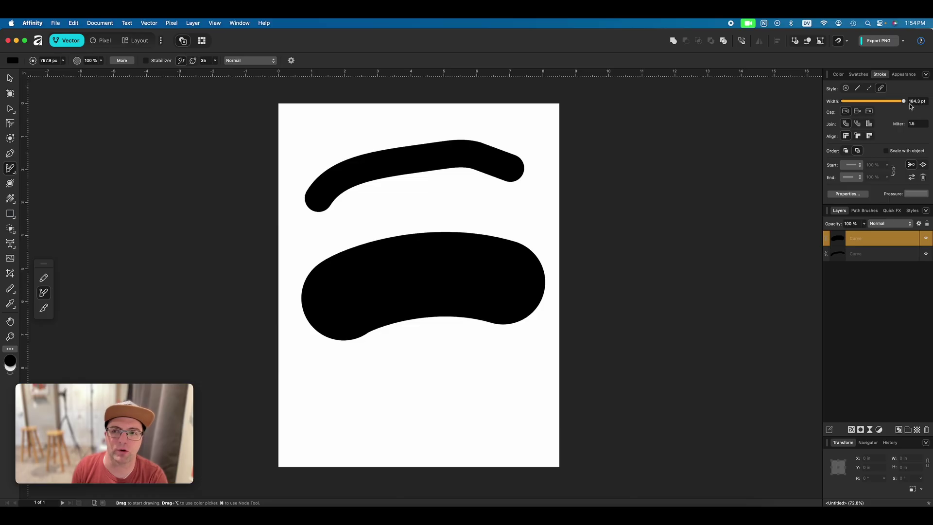
Step: Set the lower stroke's width to 200 pt
key("v")
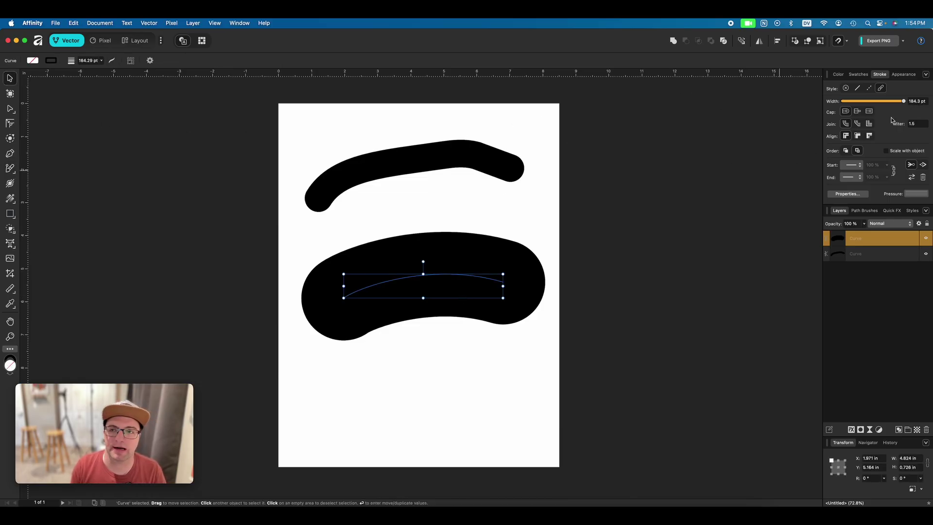
mouse_move(903, 101)
left_mouse_down()
mouse_move(866, 102)
mouse_move(915, 105)
left_mouse_up()
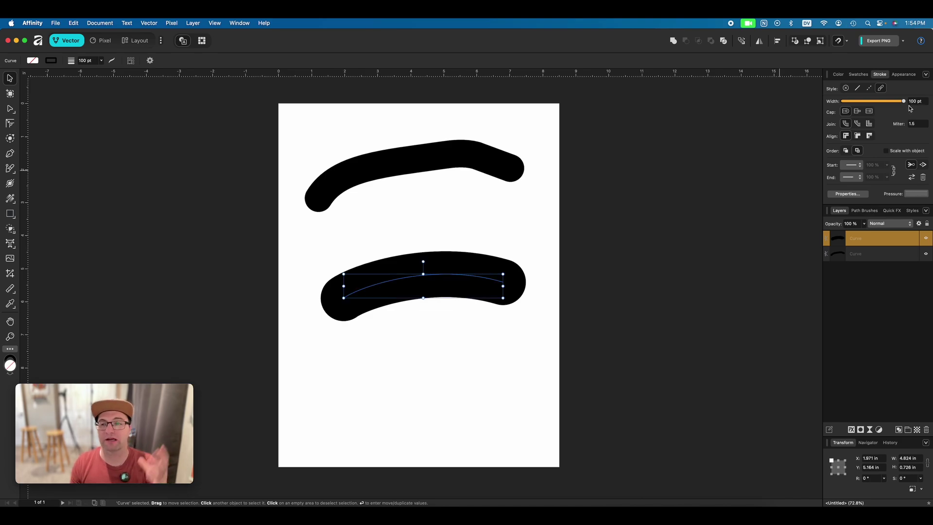
double_click(913, 102)
type("200")
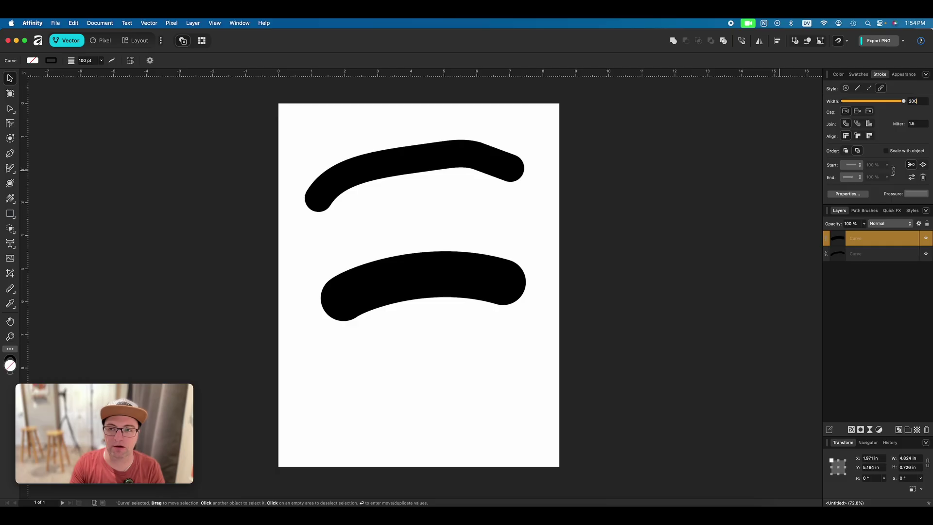
key("Return")
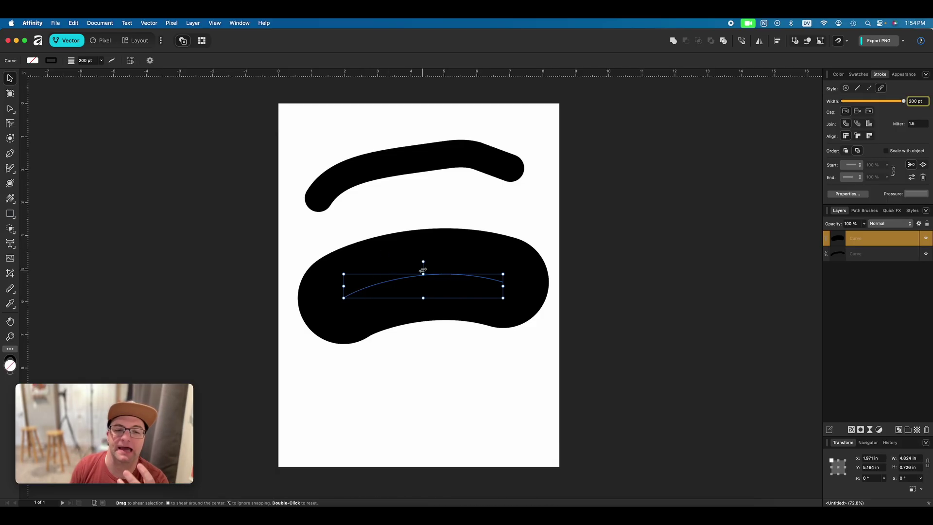
left_click(153, 26)
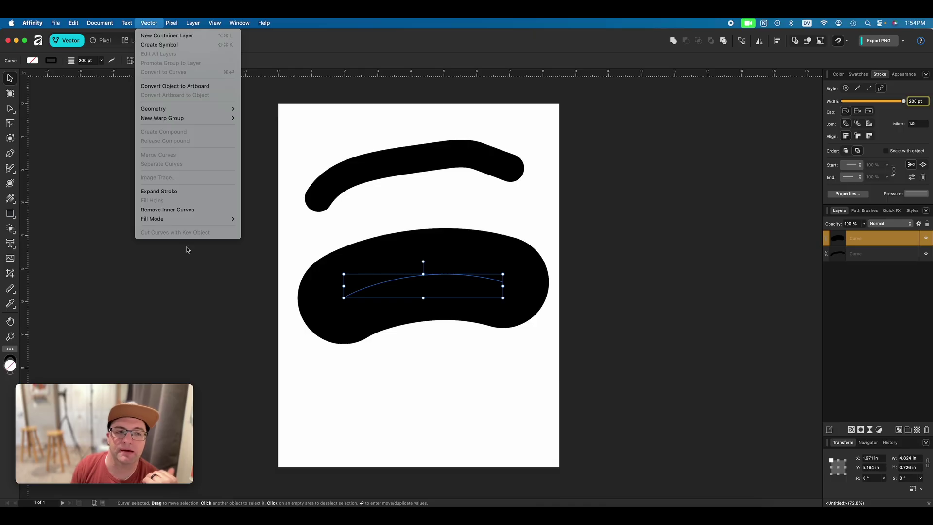
Step: Expand the 200 pt stroke into a filled shape and move it up under the top stroke
left_click(188, 191)
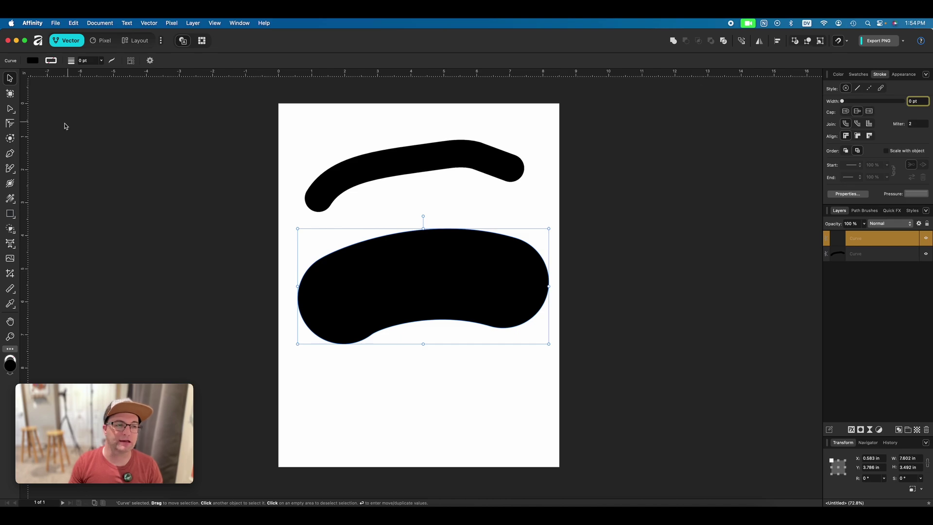
key("a")
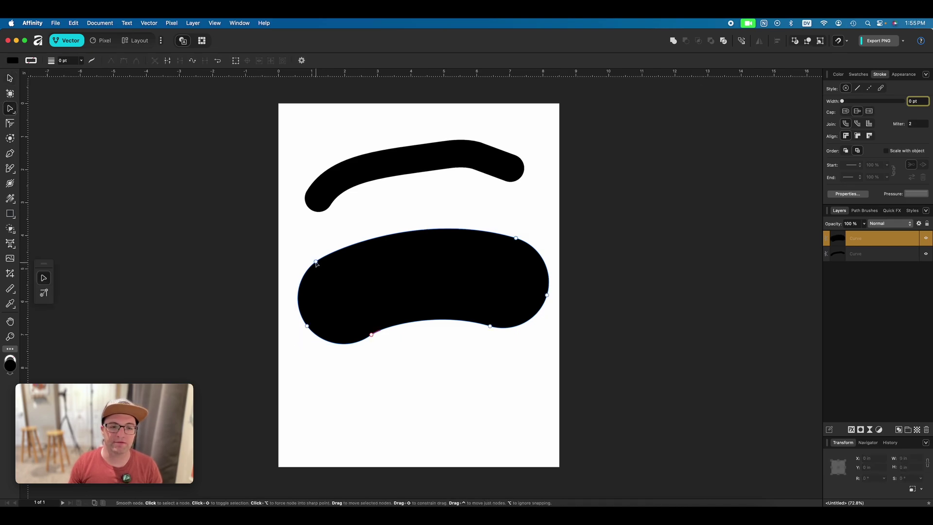
left_click(515, 238)
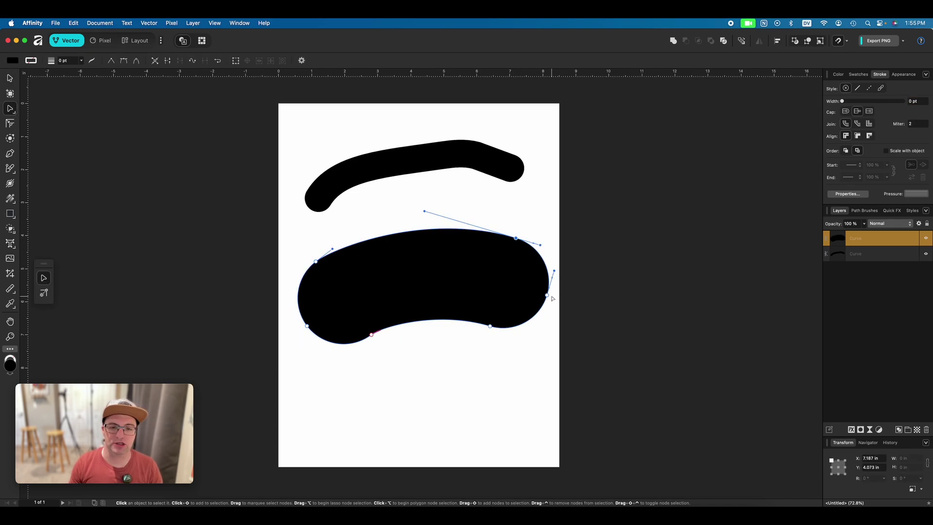
key("v")
mouse_move(485, 298)
left_mouse_down()
mouse_move(488, 243)
mouse_move(491, 263)
left_mouse_up()
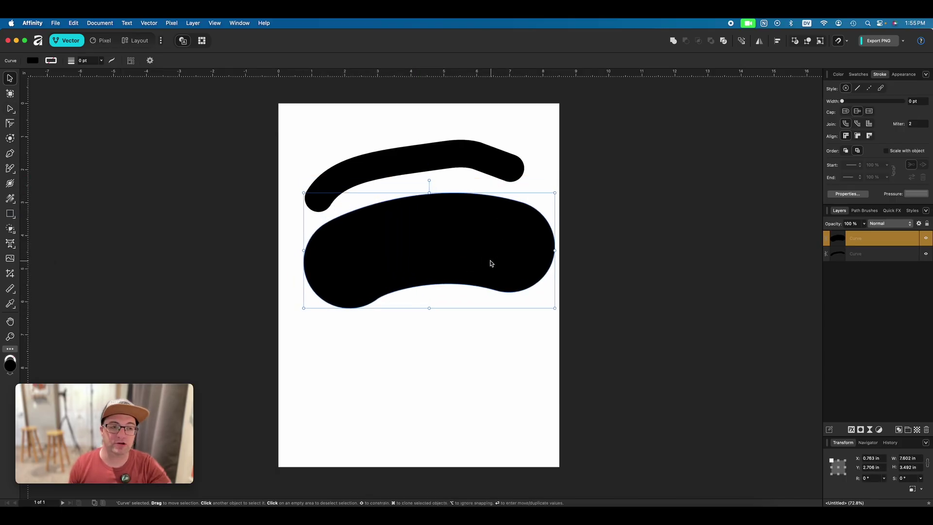
Step: Paint a smaller scribbled black blob near the page bottom and select it
left_click(10, 169)
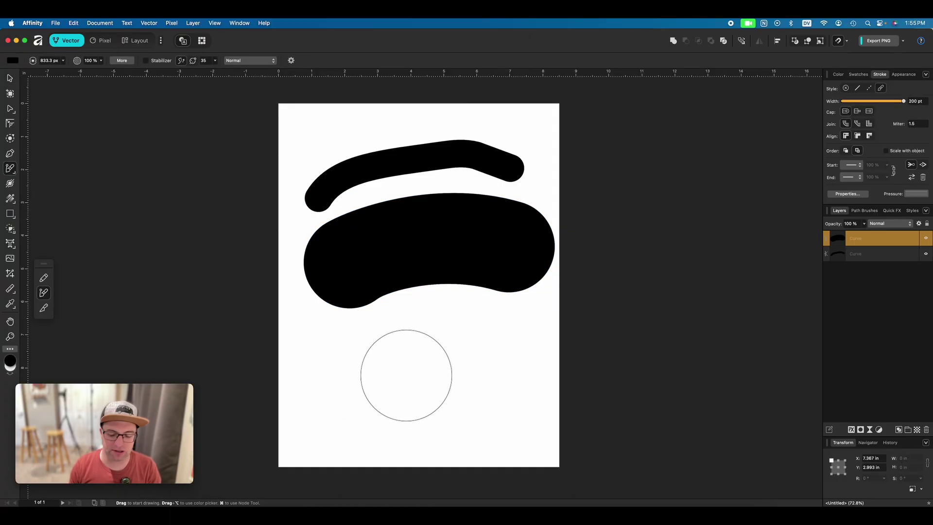
key("bracketleft")
key("bracketleft")
key("bracketleft")
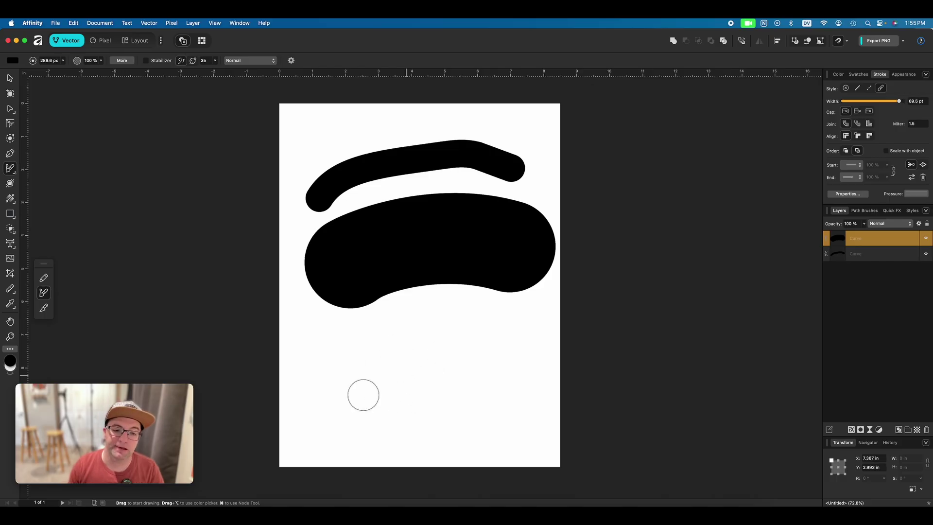
mouse_move(362, 395)
left_mouse_down()
mouse_move(376, 371)
mouse_move(423, 352)
mouse_move(492, 351)
mouse_move(506, 368)
mouse_move(500, 386)
mouse_move(464, 411)
mouse_move(395, 416)
mouse_move(383, 399)
mouse_move(481, 366)
mouse_move(481, 384)
mouse_move(429, 408)
mouse_move(400, 408)
mouse_move(484, 385)
mouse_move(365, 400)
mouse_move(480, 377)
mouse_move(512, 361)
mouse_move(353, 404)
left_mouse_up()
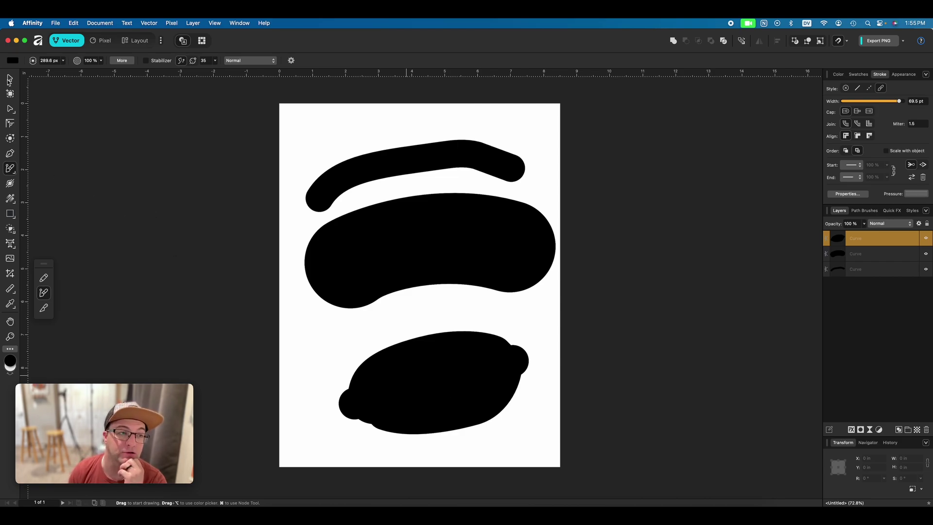
left_click(10, 79)
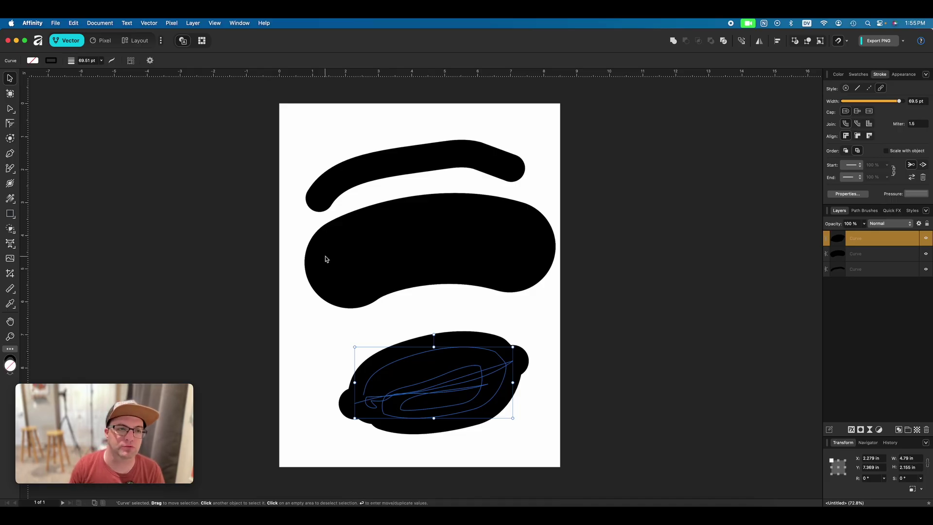
left_click(149, 23)
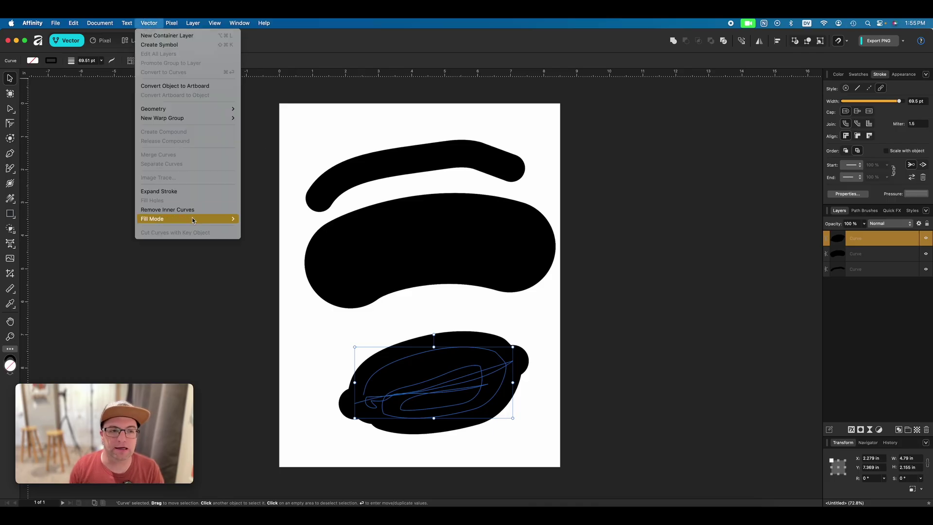
Step: Expand the bottom blob's stroke into a solid fill and view its outline nodes
left_click(191, 193)
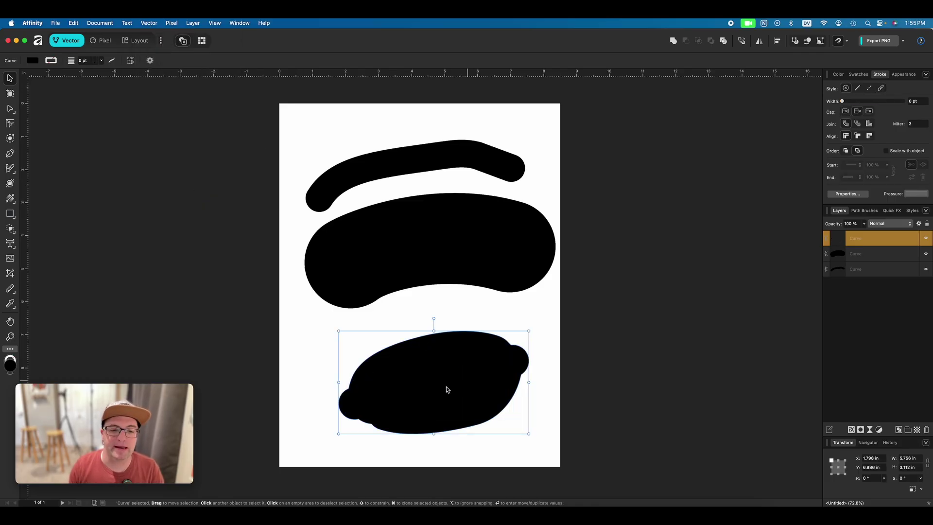
left_click(10, 109)
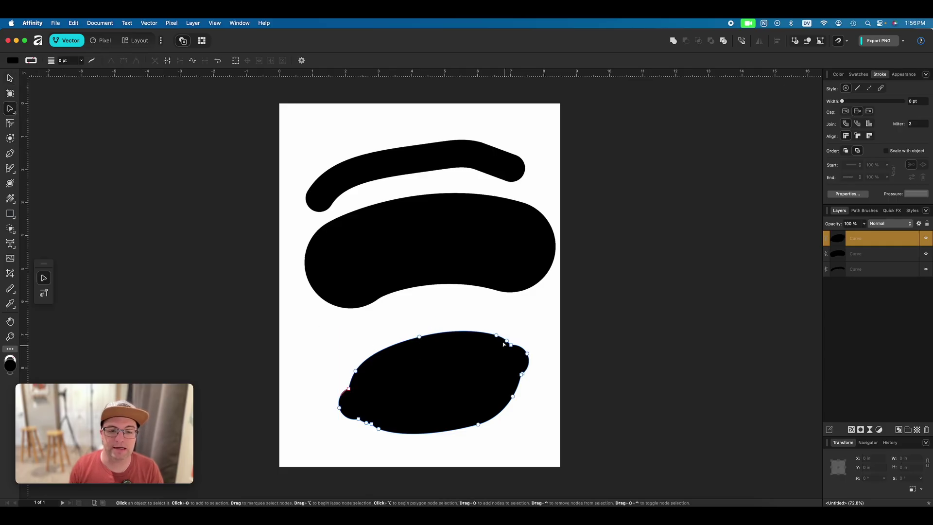